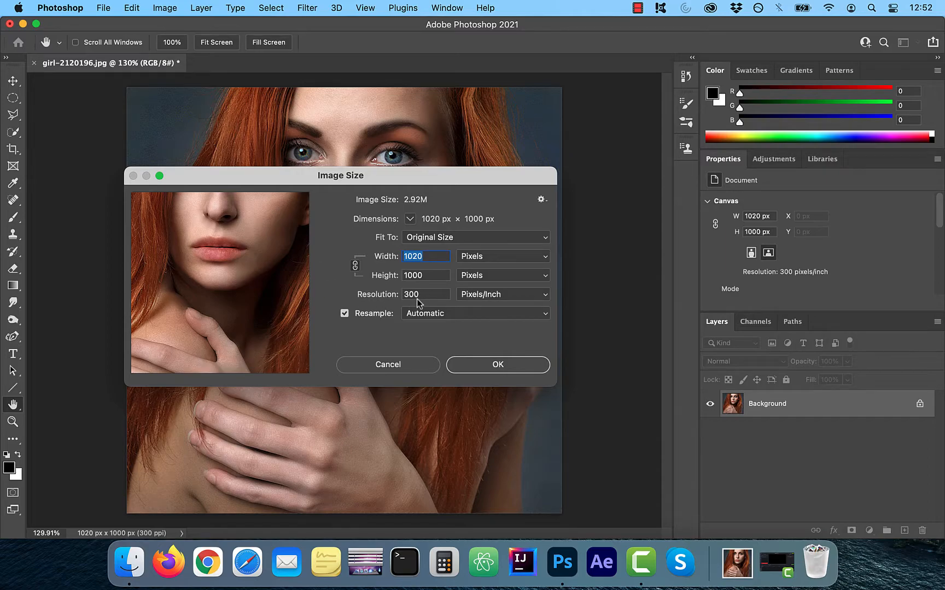
Close the image size settings, duplicate the Background layer and convert the copy to a smart object
{"action": "left_click", "coordinate": [490, 364]}
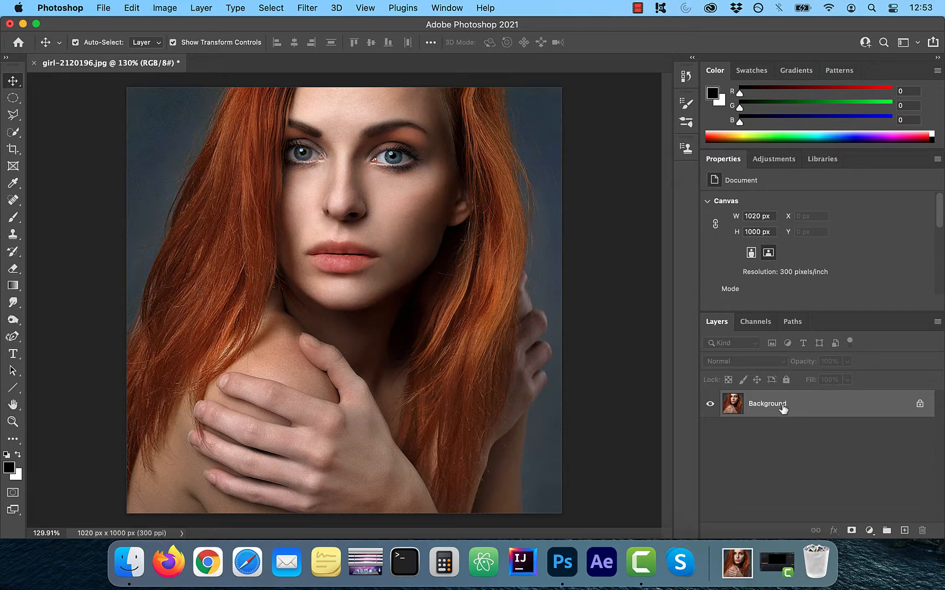
{"action": "left_click_drag", "start_coordinate": [782, 403], "coordinate": [903, 529]}
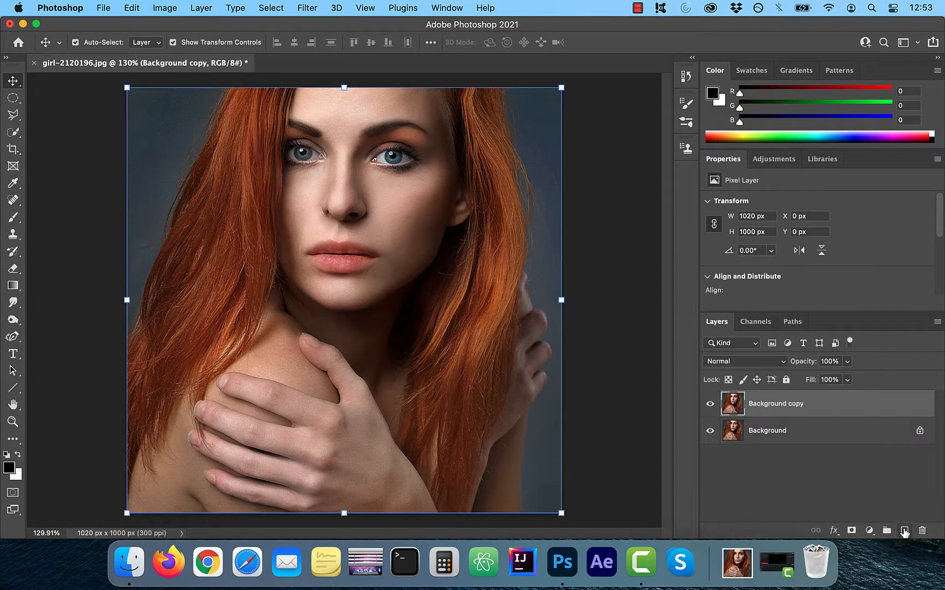
{"action": "right_click", "coordinate": [786, 409]}
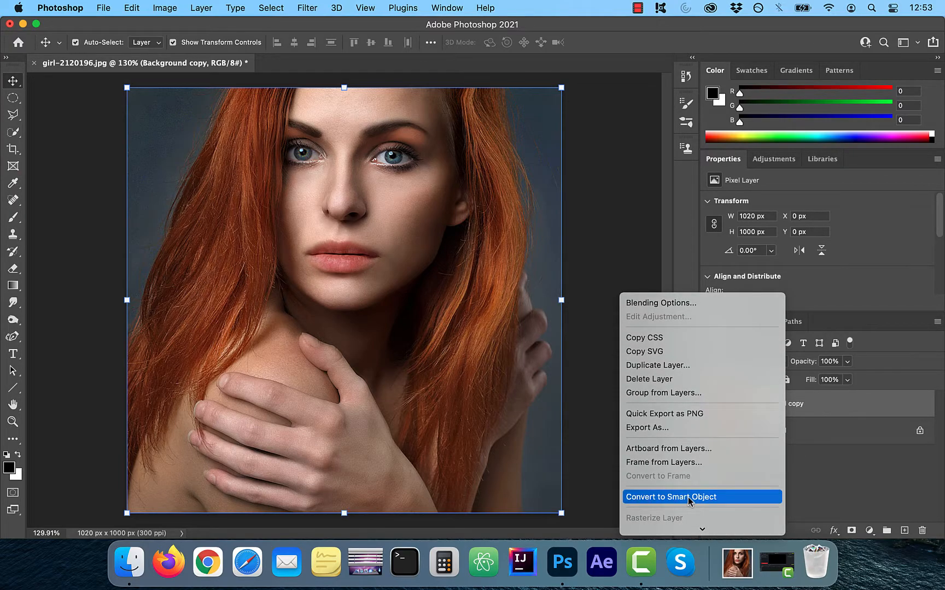
{"action": "left_click", "coordinate": [688, 497]}
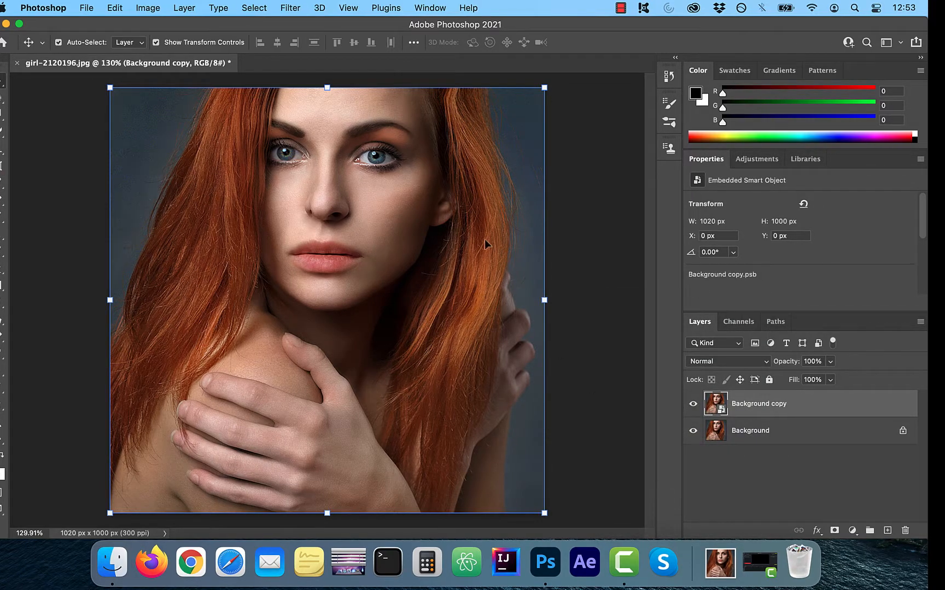
Apply the Poster Edges filter to the Background copy with edge thickness 0, edge intensity 0 and posterization 2
{"action": "left_click", "coordinate": [290, 8]}
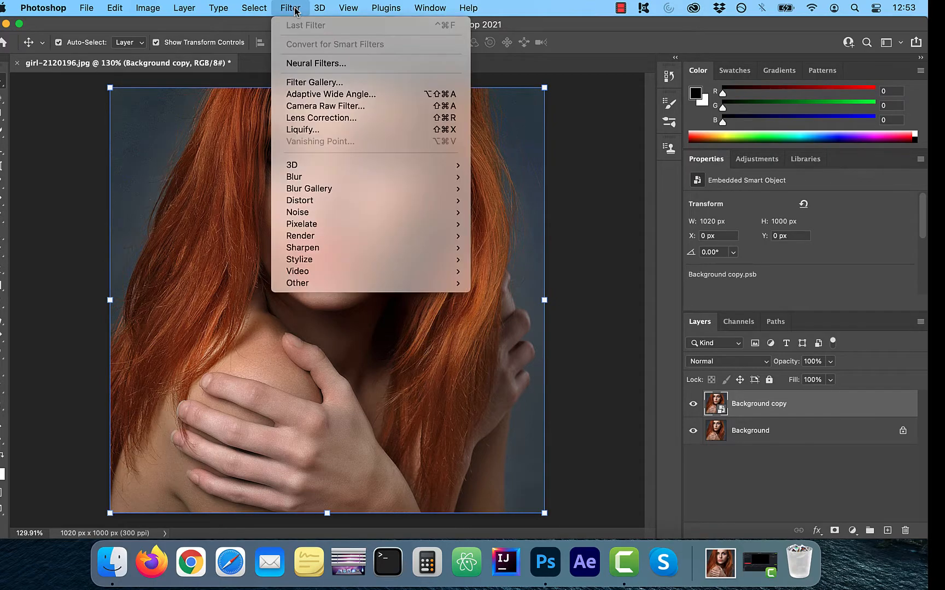
{"action": "left_click", "coordinate": [310, 83]}
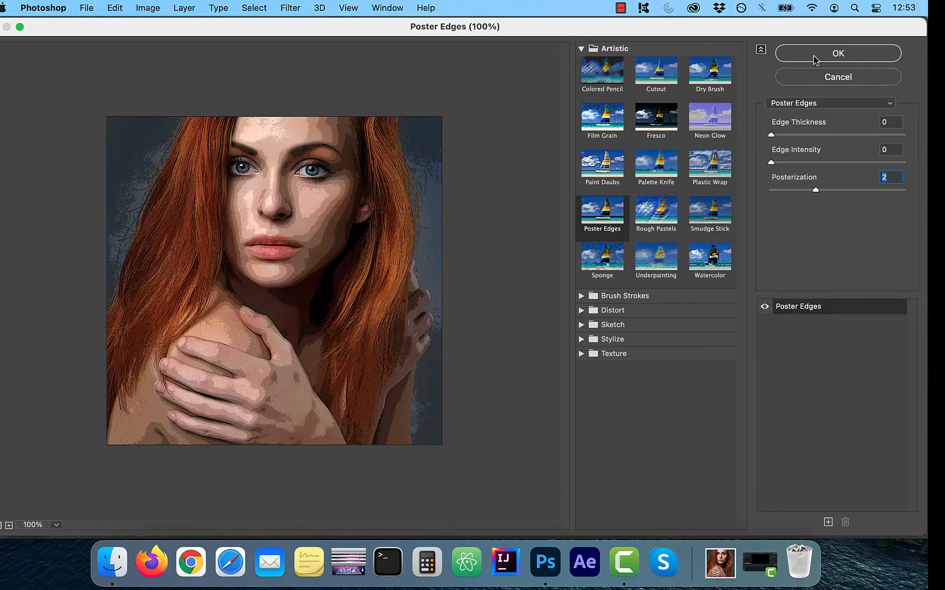
{"action": "left_click", "coordinate": [812, 55]}
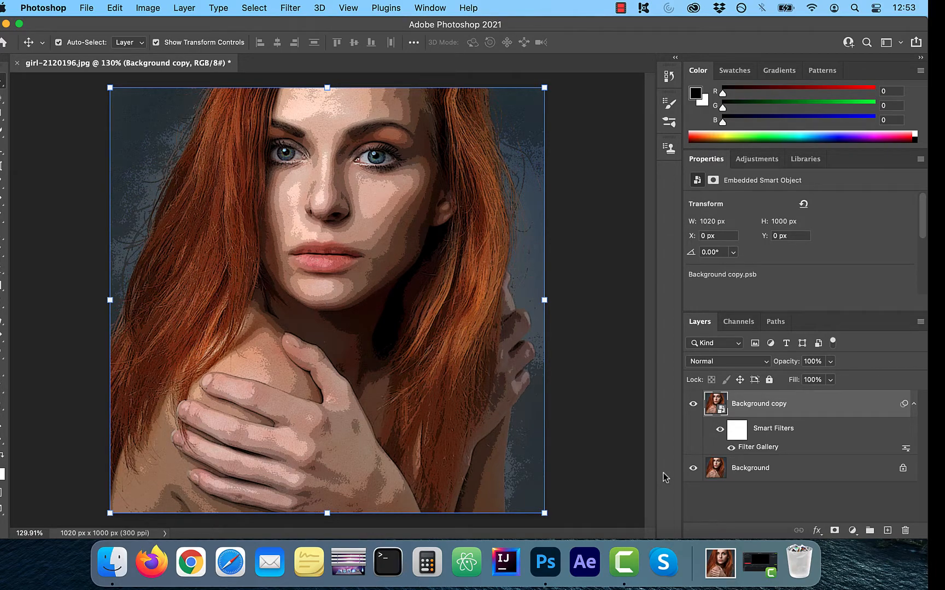
Apply the Oil Paint filter with stylization 4.1, cleanliness 2.6, scale 0.1, bristle detail 0.0 and lighting off
{"action": "left_click", "coordinate": [298, 10]}
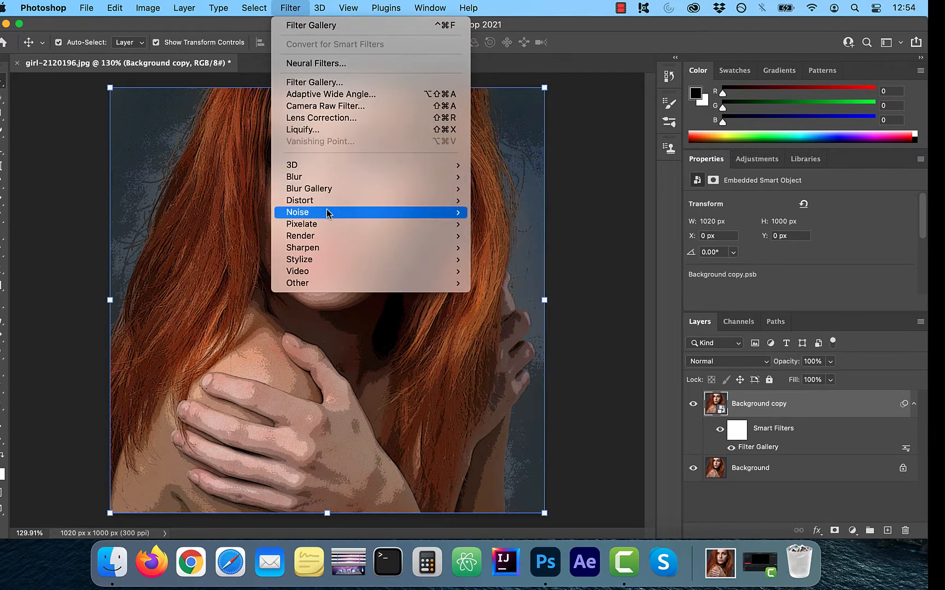
{"action": "mouse_move", "coordinate": [326, 261]}
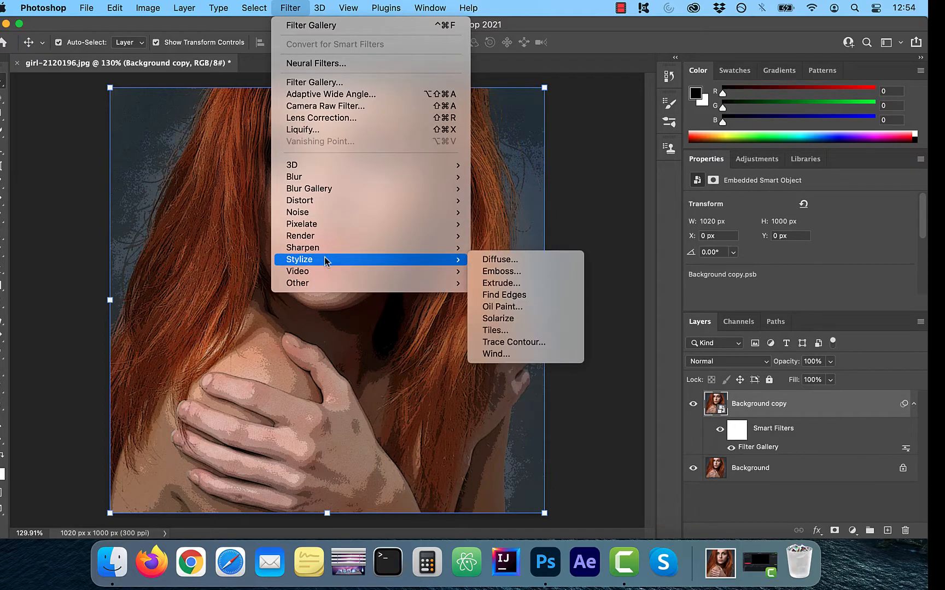
{"action": "left_click", "coordinate": [529, 308]}
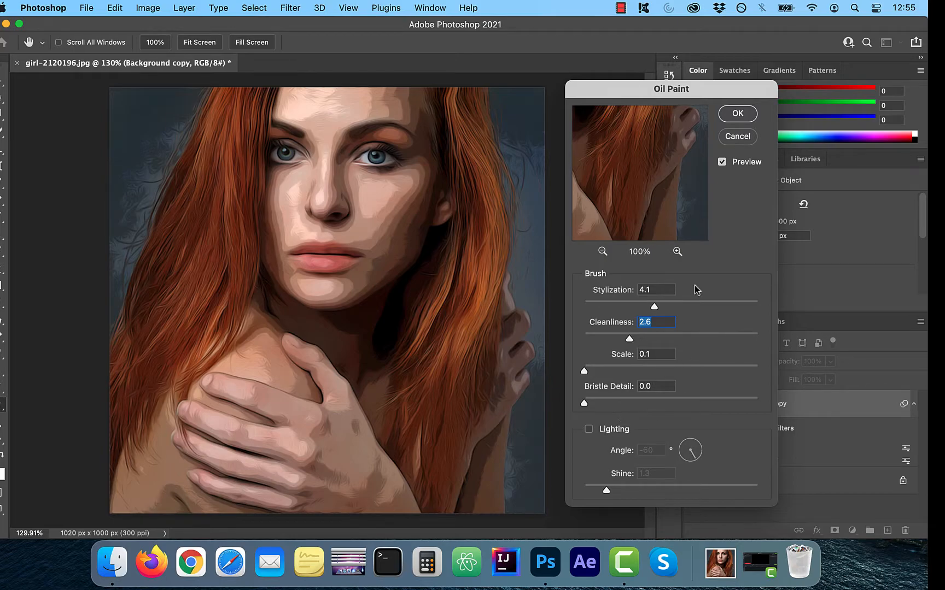
{"action": "left_click", "coordinate": [736, 117]}
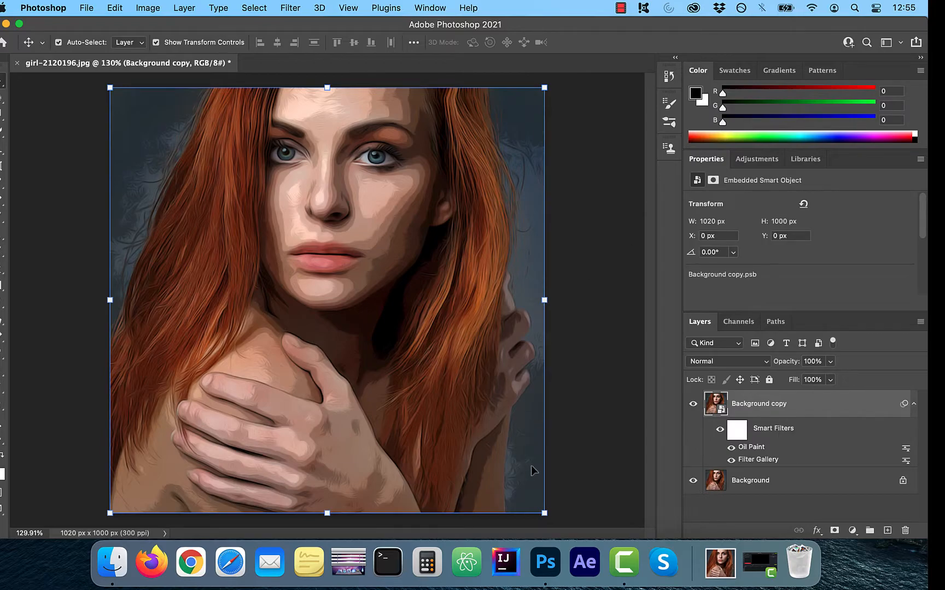
Apply Smart Sharpen with amount 200%, radius 3.0 px, reduce noise 10% and Lens Blur removal
{"action": "left_click", "coordinate": [290, 7]}
{"action": "mouse_move", "coordinate": [322, 250]}
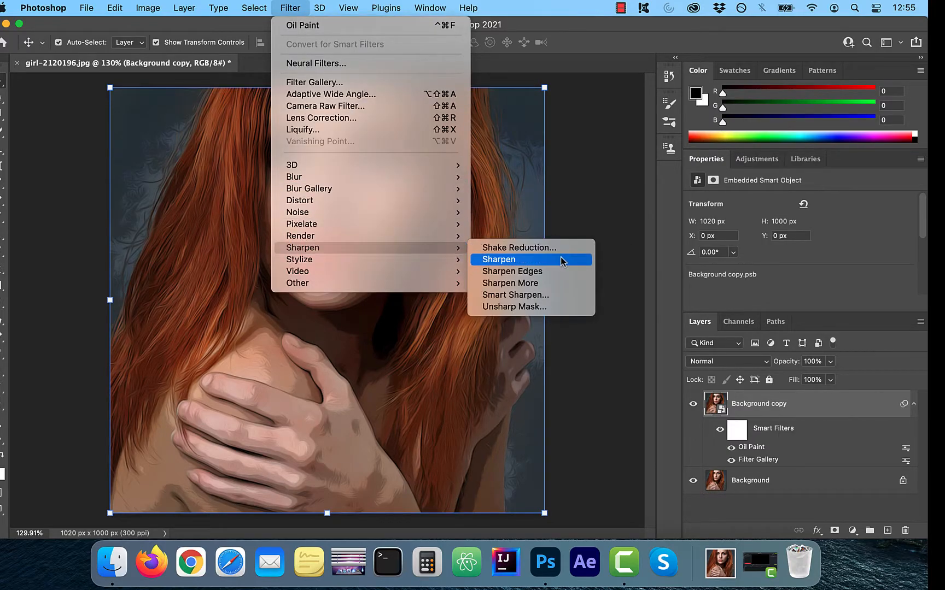
{"action": "left_click", "coordinate": [553, 295]}
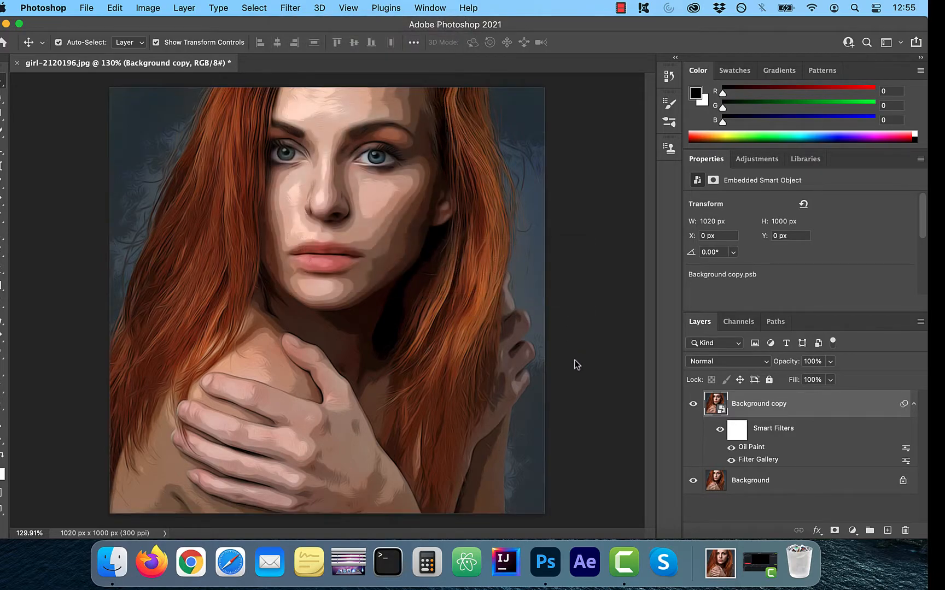
{"action": "left_click", "coordinate": [725, 148]}
{"action": "left_click", "coordinate": [725, 147]}
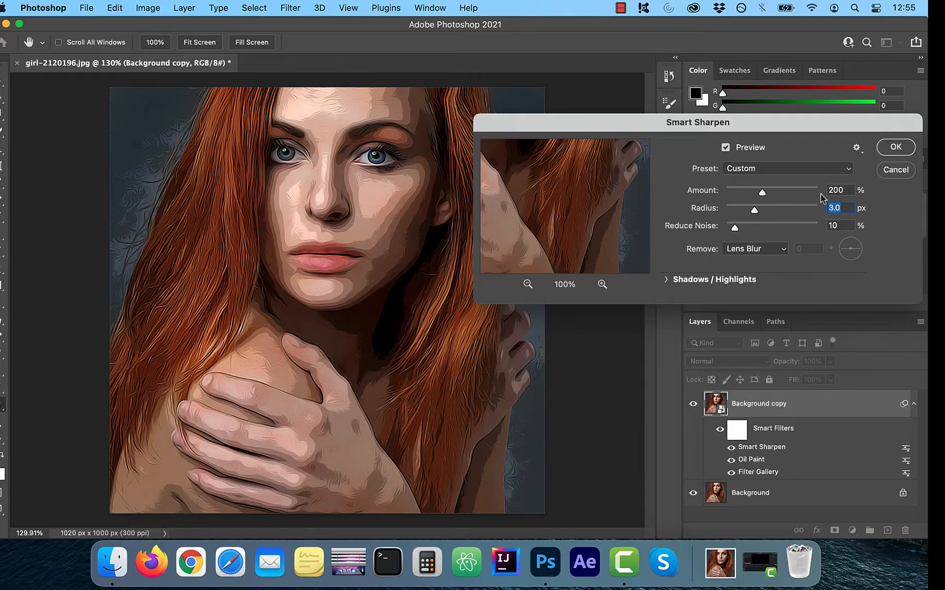
{"action": "left_click", "coordinate": [905, 151]}
Rename the filtered Background copy layer as poster-1
{"action": "double_click", "coordinate": [759, 404]}
{"action": "type", "text": "poster-1"}
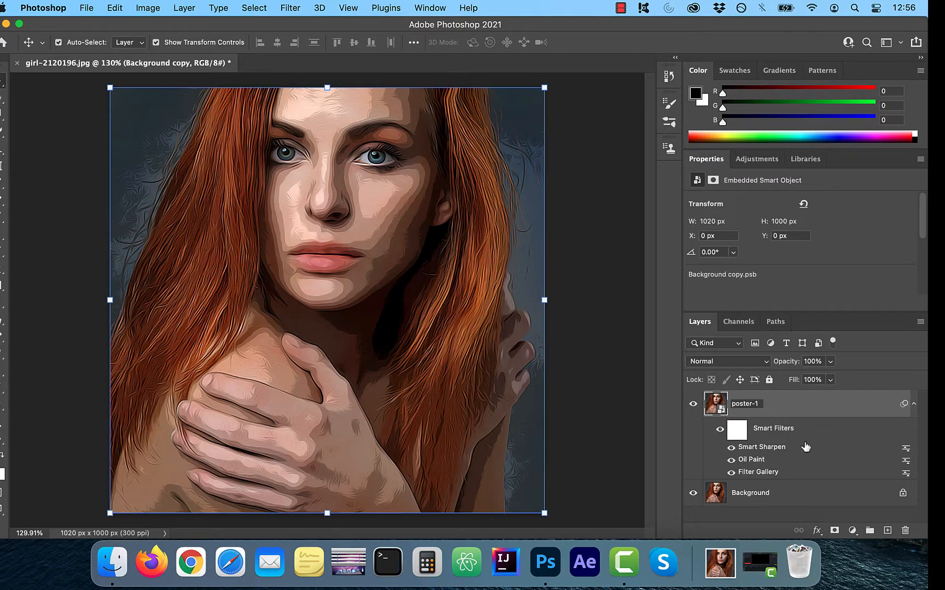
{"action": "key", "text": "Return"}
Duplicate the poster-1 layer and delete the Smart Sharpen filter from the copy
{"action": "left_click_drag", "start_coordinate": [748, 407], "coordinate": [887, 531]}
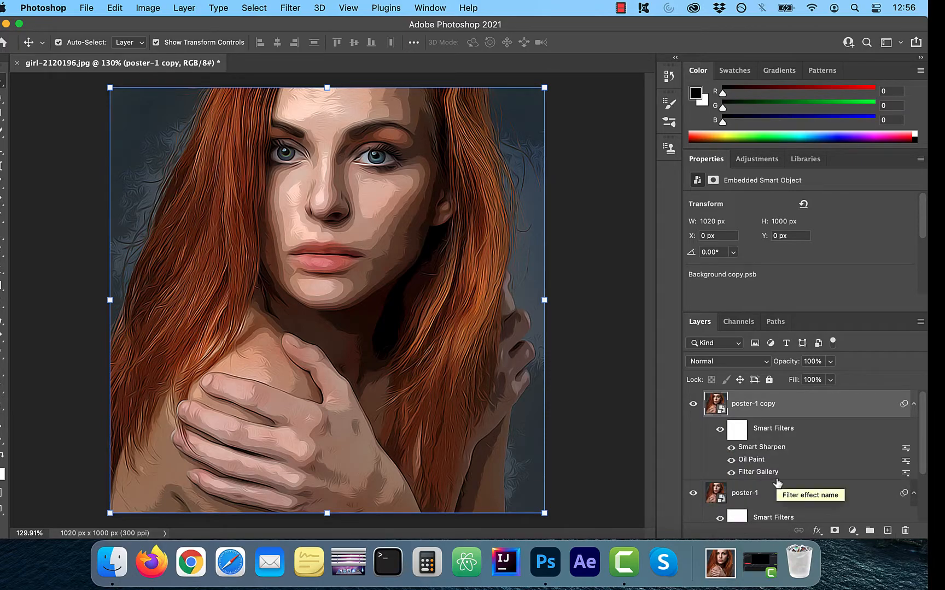
{"action": "left_click_drag", "start_coordinate": [764, 447], "coordinate": [905, 531]}
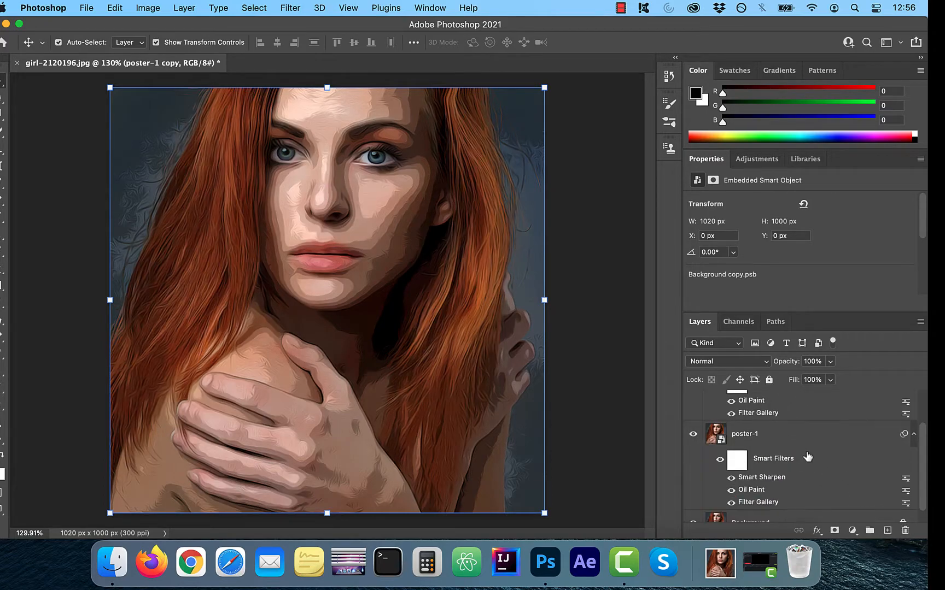
{"action": "scroll", "coordinate": [808, 457], "scroll_direction": "up", "scroll_amount": 3}
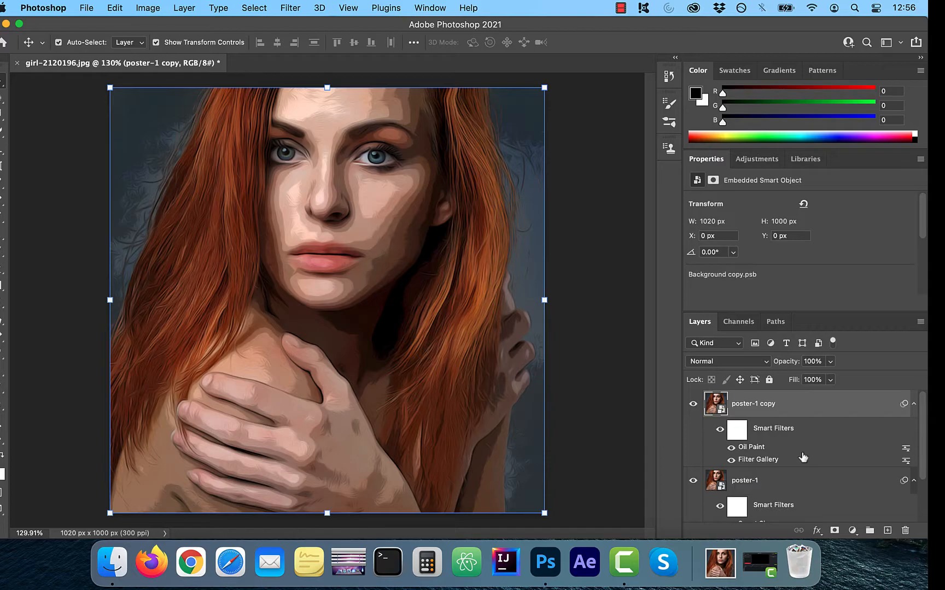
Set the edge intensity of the poster-1 copy's Poster Edges filter to 4
{"action": "double_click", "coordinate": [760, 460]}
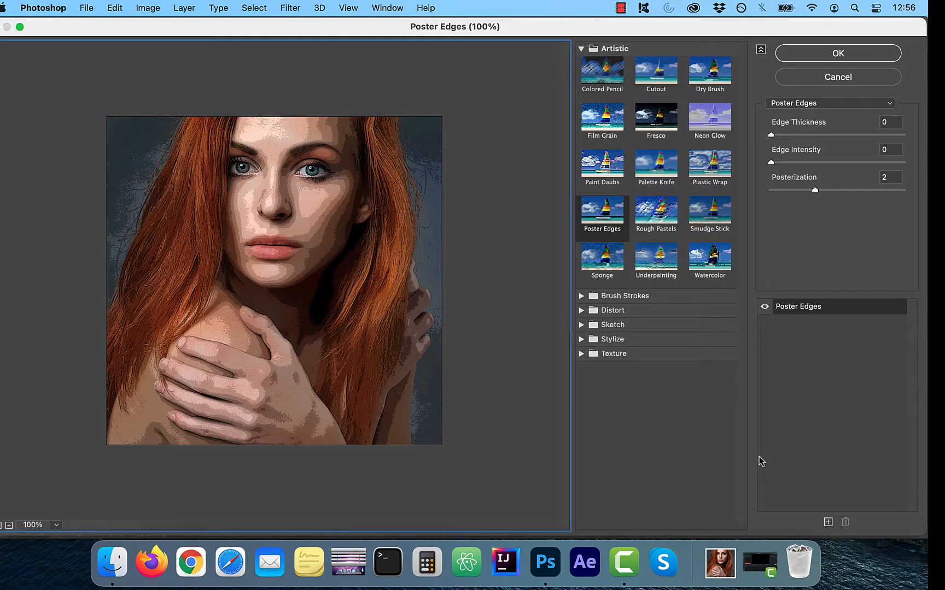
{"action": "left_click", "coordinate": [819, 162]}
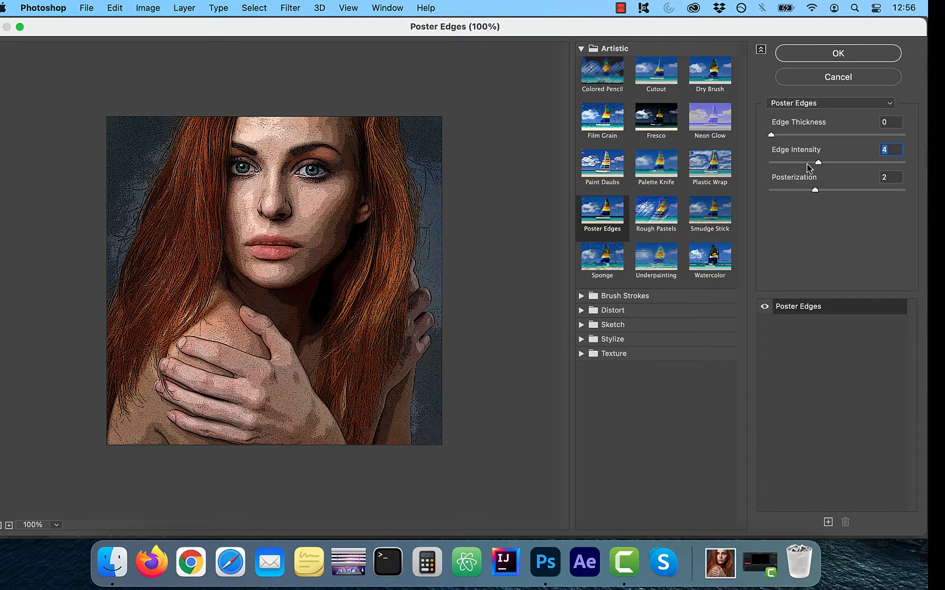
{"action": "left_click", "coordinate": [824, 55]}
Set the poster-1 copy layer to Soft Light blending at 42% opacity
{"action": "left_click", "coordinate": [727, 361]}
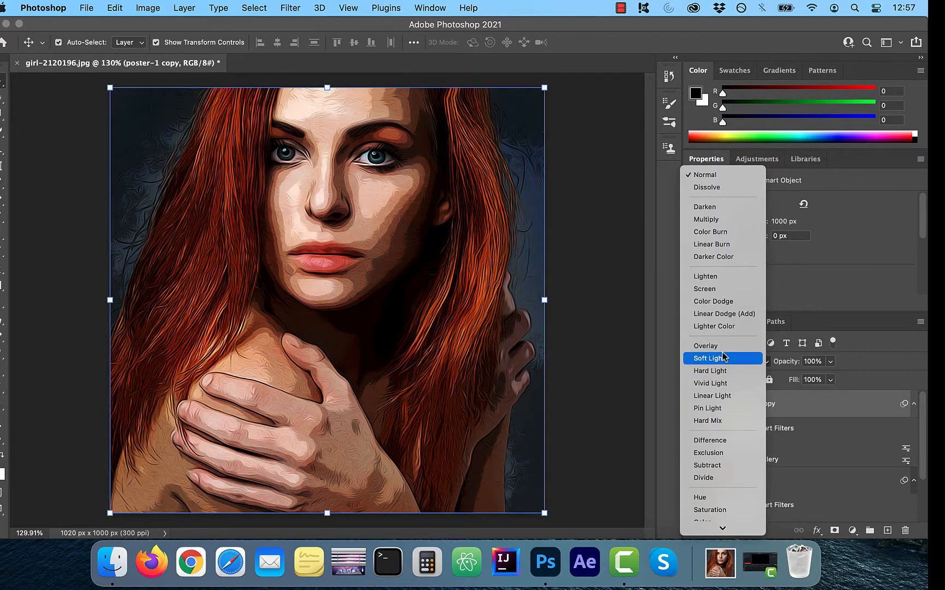
{"action": "left_click", "coordinate": [723, 356]}
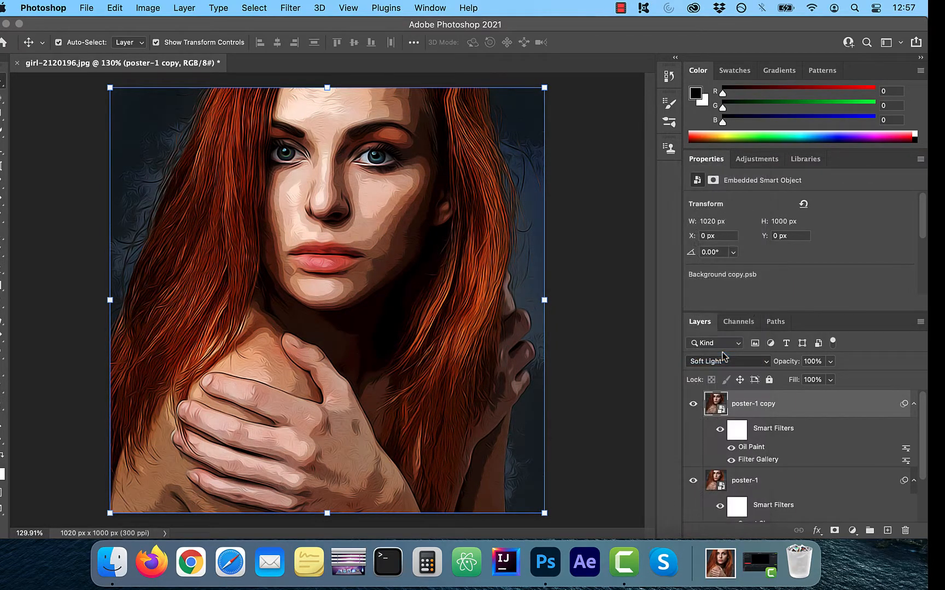
{"action": "left_click_drag", "start_coordinate": [830, 361], "coordinate": [795, 378]}
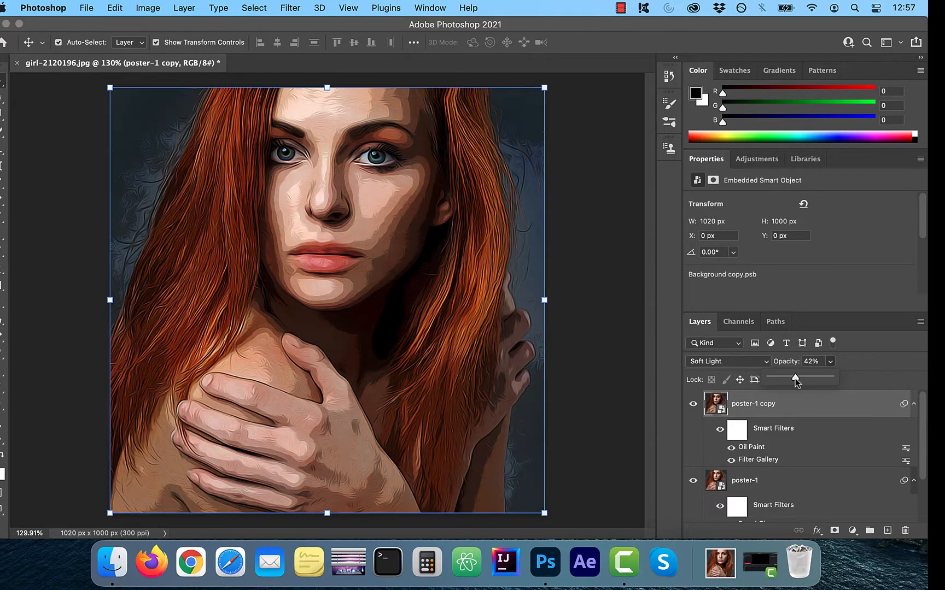
Compare the image with and without the poster-1 copy layer, then rename that layer as poster-2
{"action": "left_click", "coordinate": [693, 405]}
{"action": "left_click", "coordinate": [694, 404]}
{"action": "double_click", "coordinate": [749, 404]}
{"action": "type", "text": "poster-2"}
{"action": "key", "text": "Return"}
Duplicate the Background layer and move the copy directly above poster-1
{"action": "scroll", "coordinate": [842, 453], "scroll_direction": "down", "scroll_amount": 2}
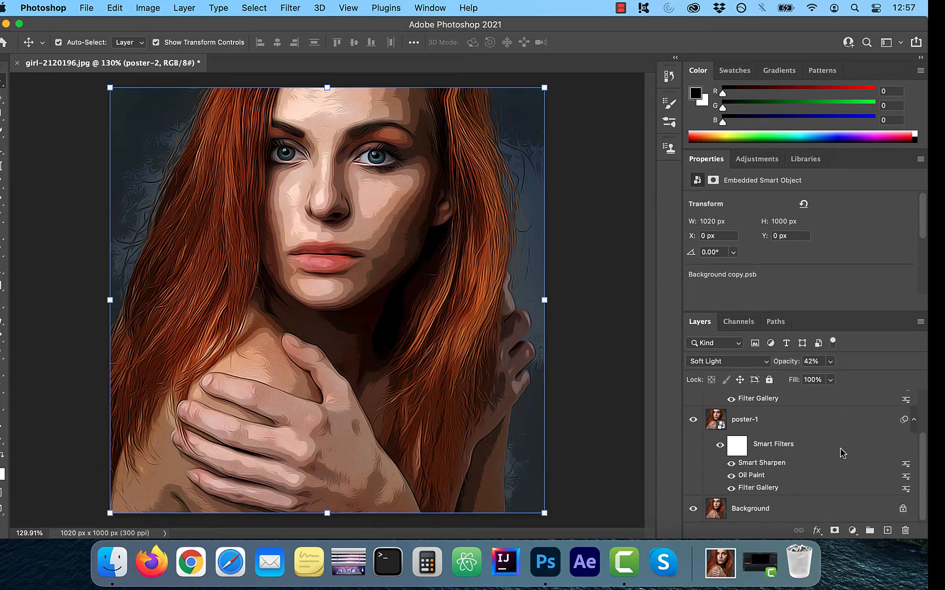
{"action": "left_click_drag", "start_coordinate": [757, 510], "coordinate": [887, 530]}
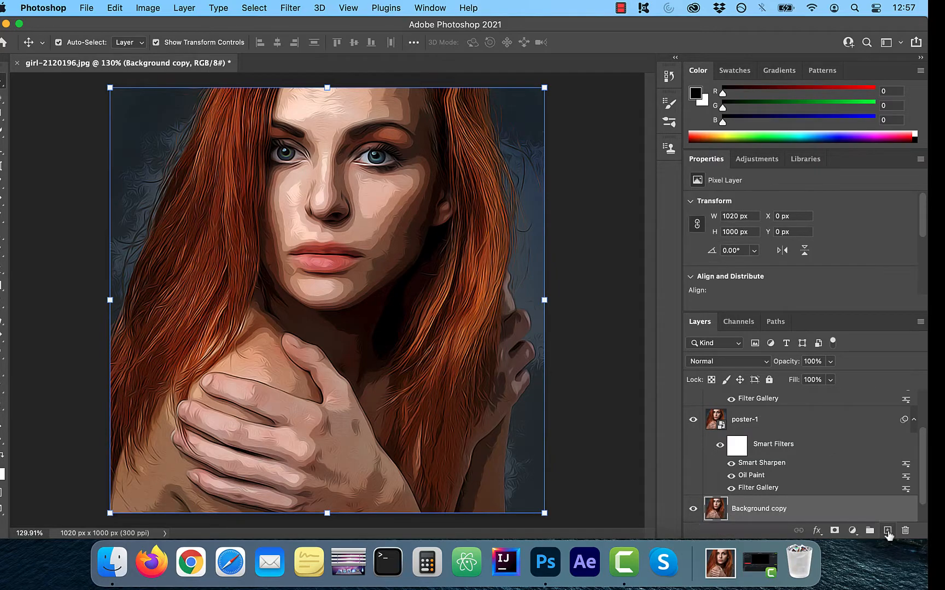
{"action": "left_click_drag", "start_coordinate": [761, 511], "coordinate": [761, 415]}
Rename the new Background copy as high pass and convert it to a smart object
{"action": "double_click", "coordinate": [761, 420]}
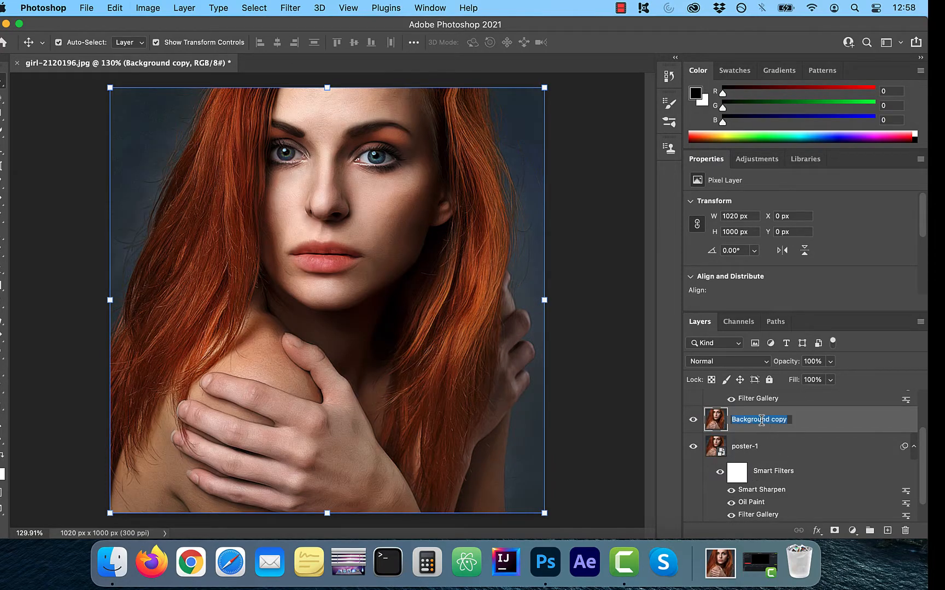
{"action": "type", "text": "high pass"}
{"action": "right_click", "coordinate": [798, 432]}
{"action": "left_click", "coordinate": [814, 510]}
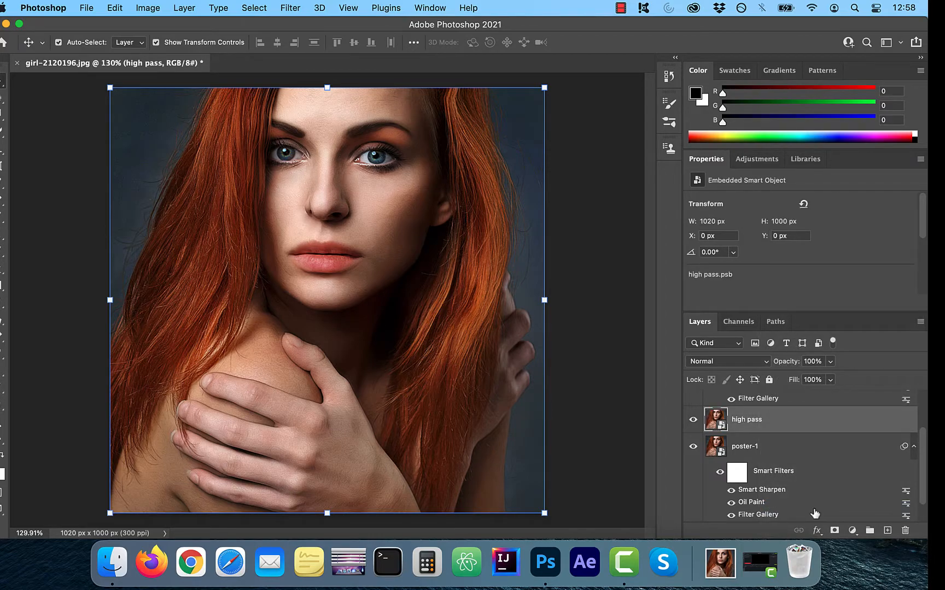
Apply a High Pass filter with a 4.0-pixel radius to the high pass layer and move it above poster-2
{"action": "left_click", "coordinate": [292, 8]}
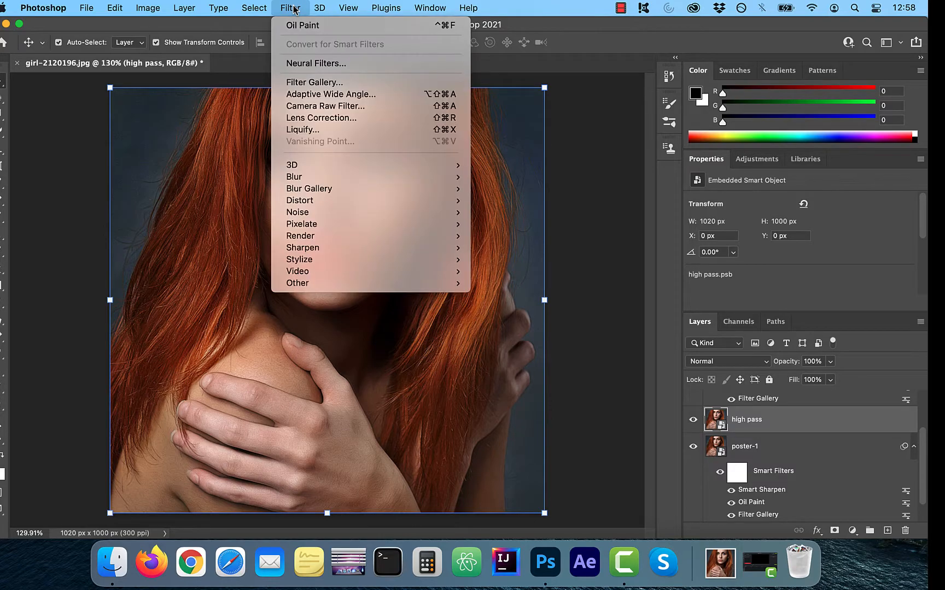
{"action": "mouse_move", "coordinate": [402, 280]}
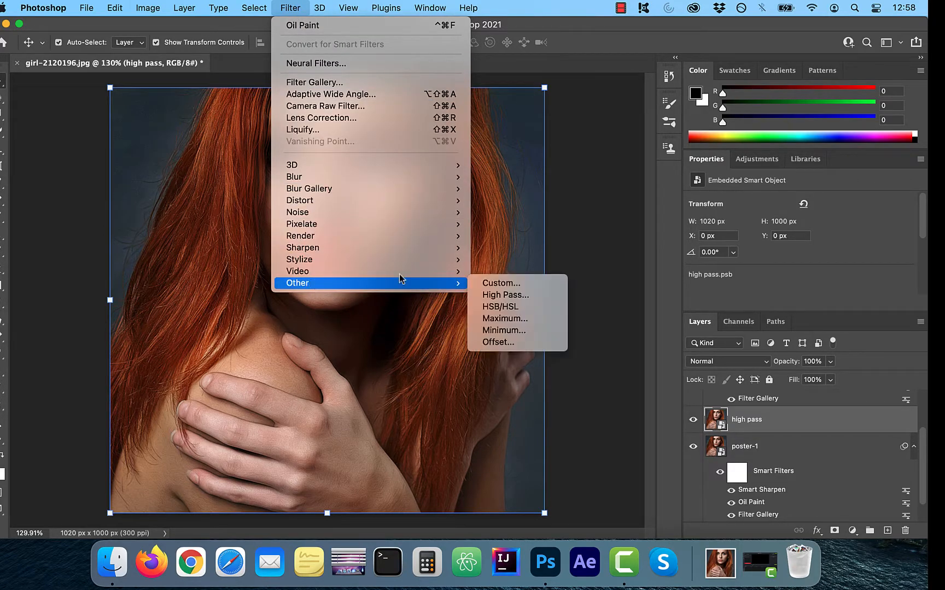
{"action": "left_click", "coordinate": [526, 294]}
{"action": "left_click_drag", "start_coordinate": [387, 318], "coordinate": [389, 318]}
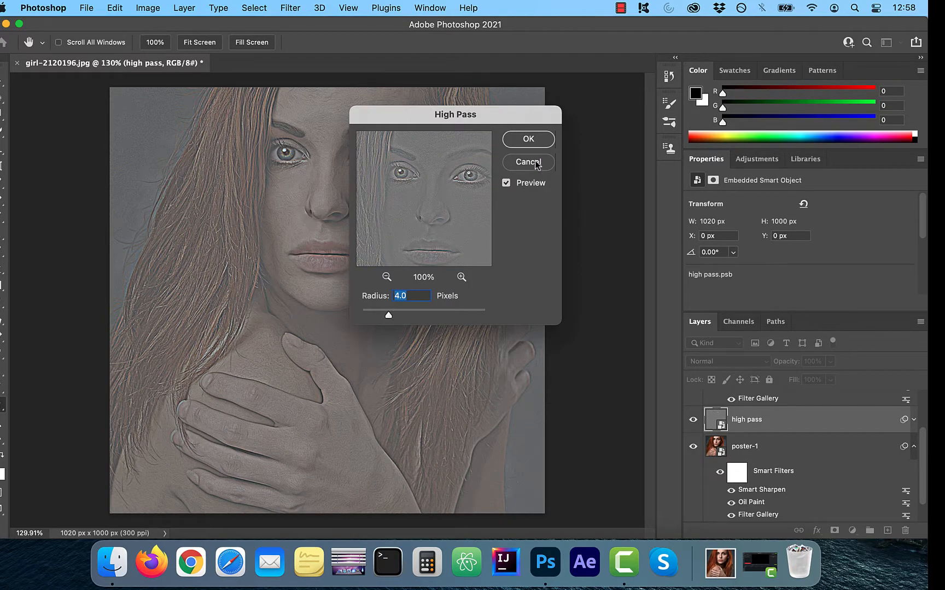
{"action": "left_click", "coordinate": [533, 140]}
{"action": "scroll", "coordinate": [766, 440], "scroll_direction": "up", "scroll_amount": 3}
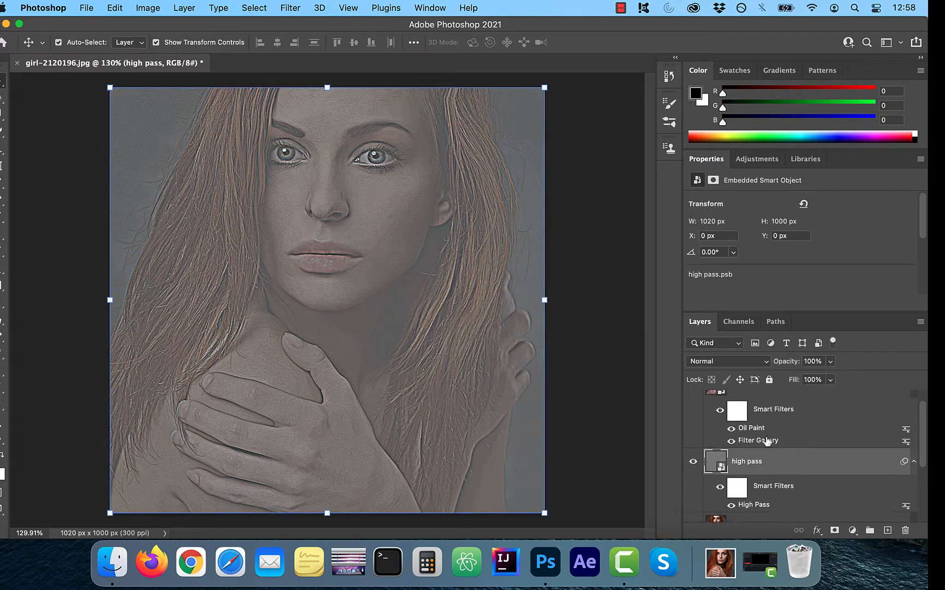
{"action": "left_click_drag", "start_coordinate": [752, 476], "coordinate": [748, 395]}
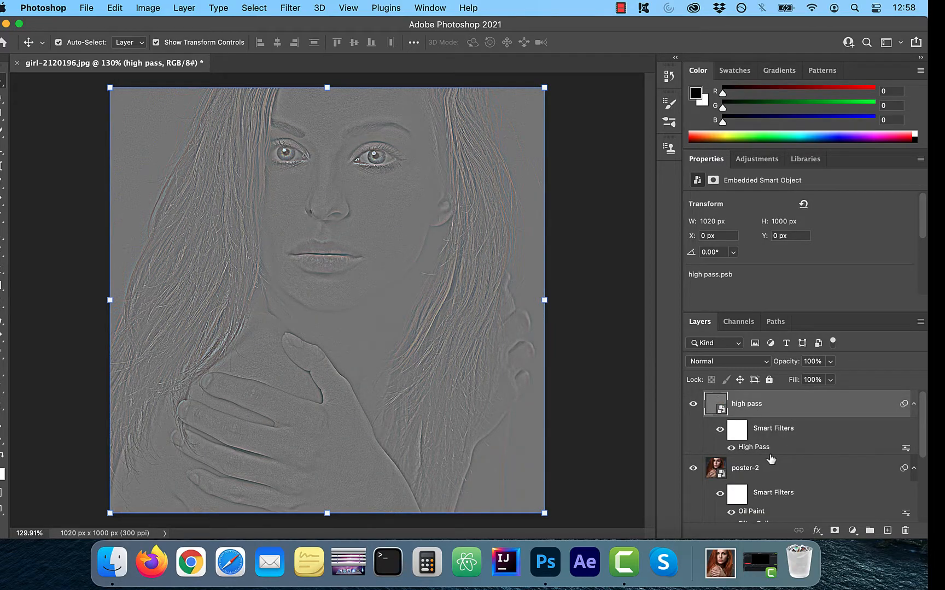
Set the high pass layer to Vivid Light blending at 43% opacity
{"action": "left_click", "coordinate": [763, 363]}
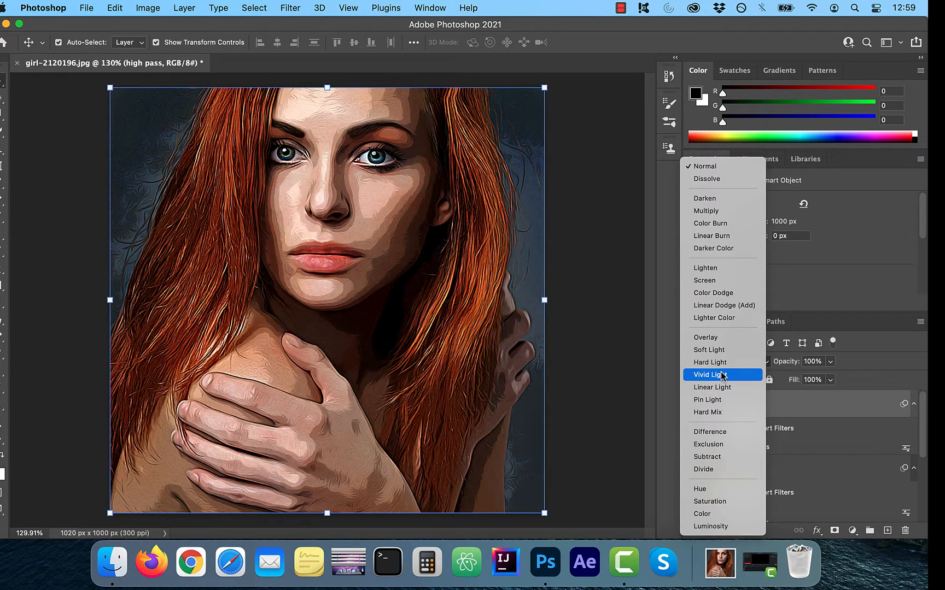
{"action": "left_click", "coordinate": [723, 376]}
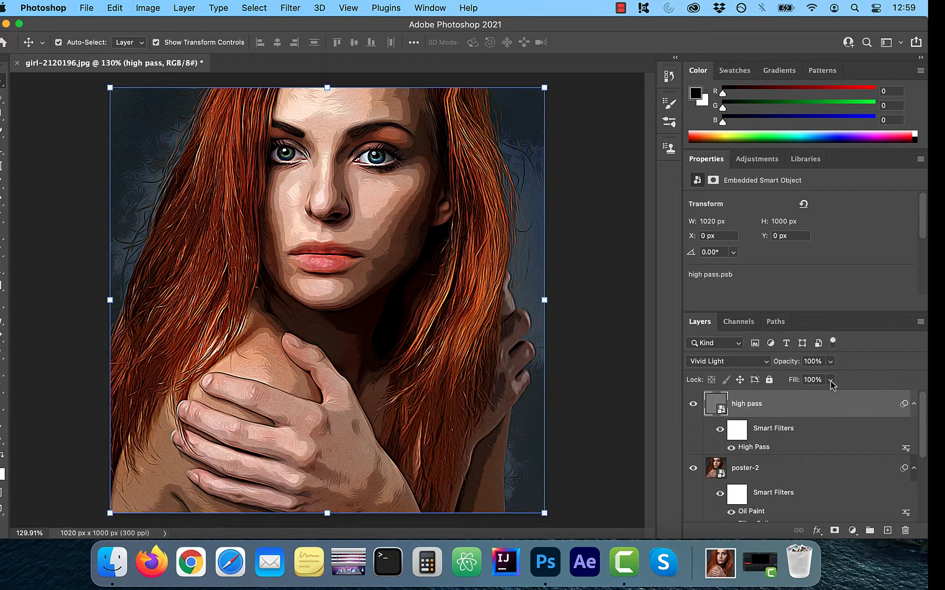
{"action": "left_click_drag", "start_coordinate": [830, 361], "coordinate": [796, 387]}
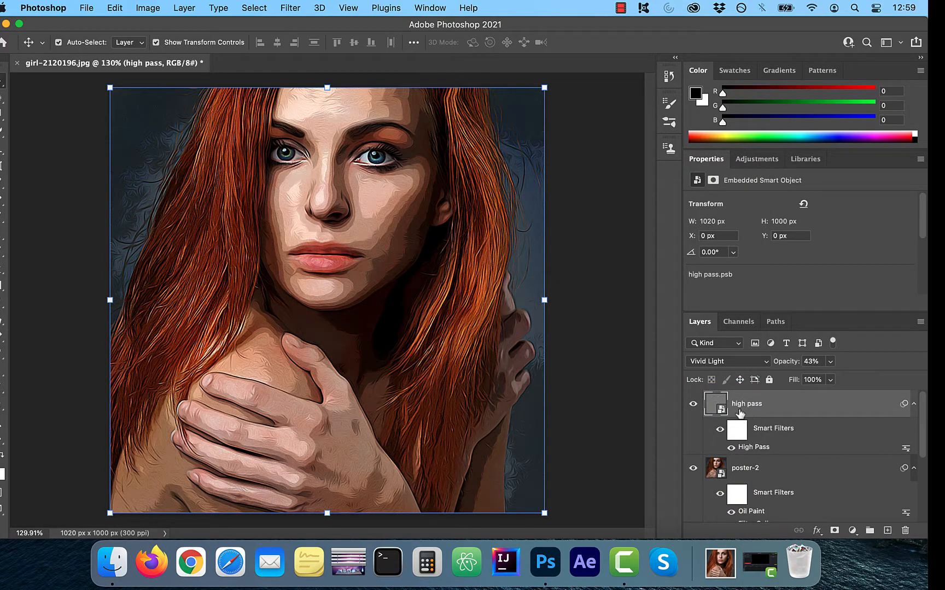
Add a Hue/Saturation adjustment layer above high pass and set the saturation of the Reds to -9
{"action": "left_click", "coordinate": [756, 159]}
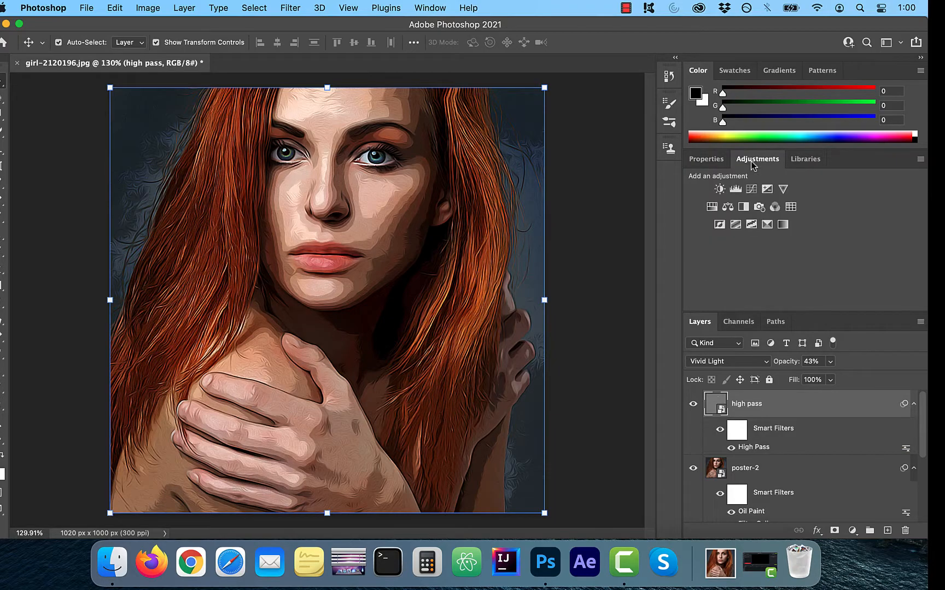
{"action": "left_click", "coordinate": [711, 207]}
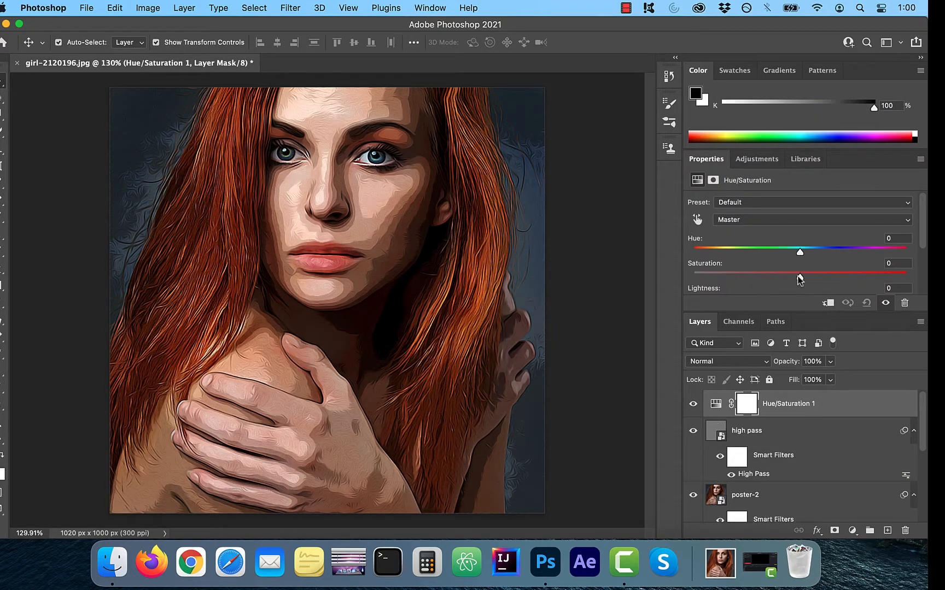
{"action": "left_click", "coordinate": [747, 222]}
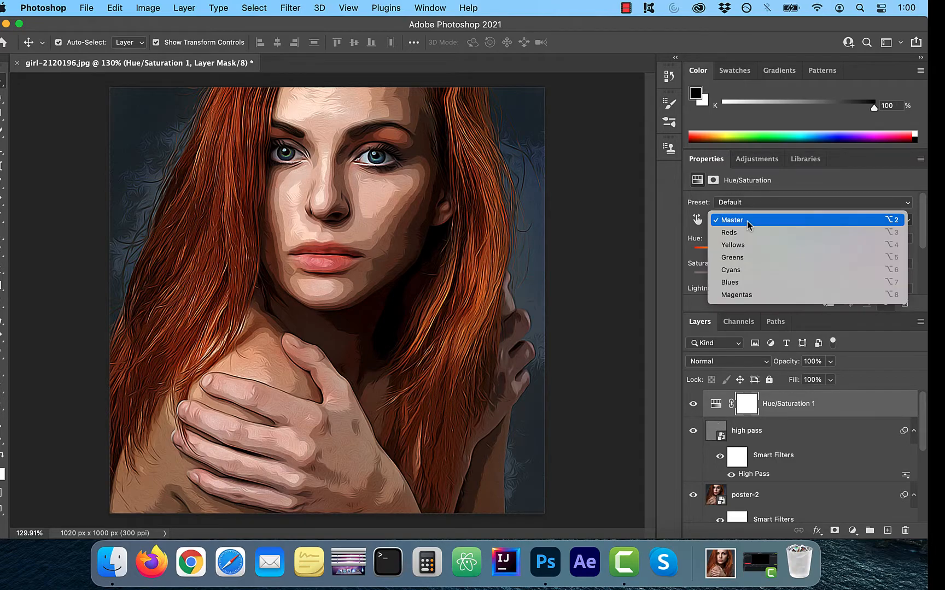
{"action": "left_click", "coordinate": [749, 235]}
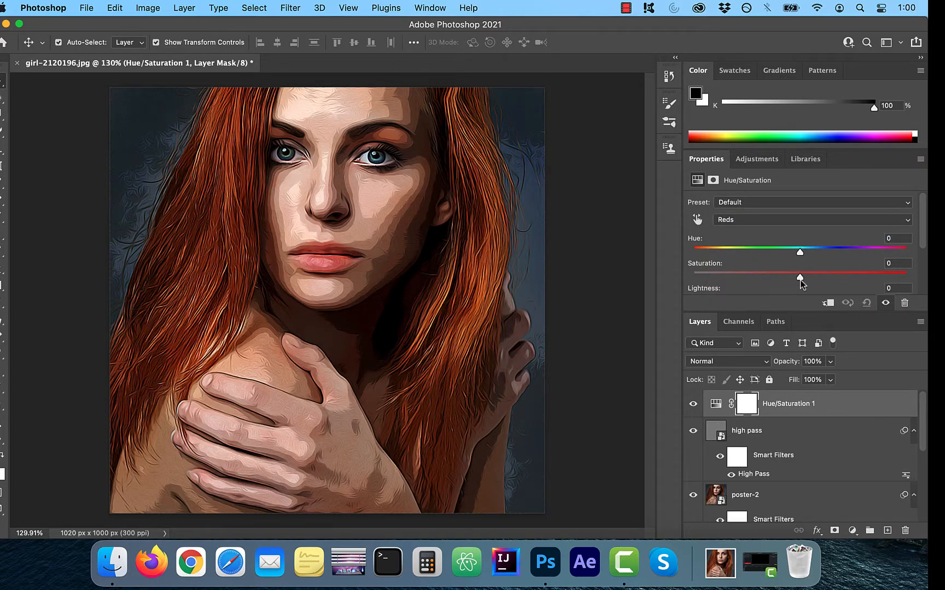
{"action": "mouse_move", "coordinate": [800, 278]}
{"action": "left_mouse_down"}
{"action": "mouse_move", "coordinate": [764, 278]}
{"action": "mouse_move", "coordinate": [790, 279]}
{"action": "left_mouse_up"}
Compare the original portrait with the finished cartoon effect by repeatedly isolating the Background layer and restoring all layers
{"action": "scroll", "coordinate": [768, 429], "scroll_direction": "down", "scroll_amount": 5}
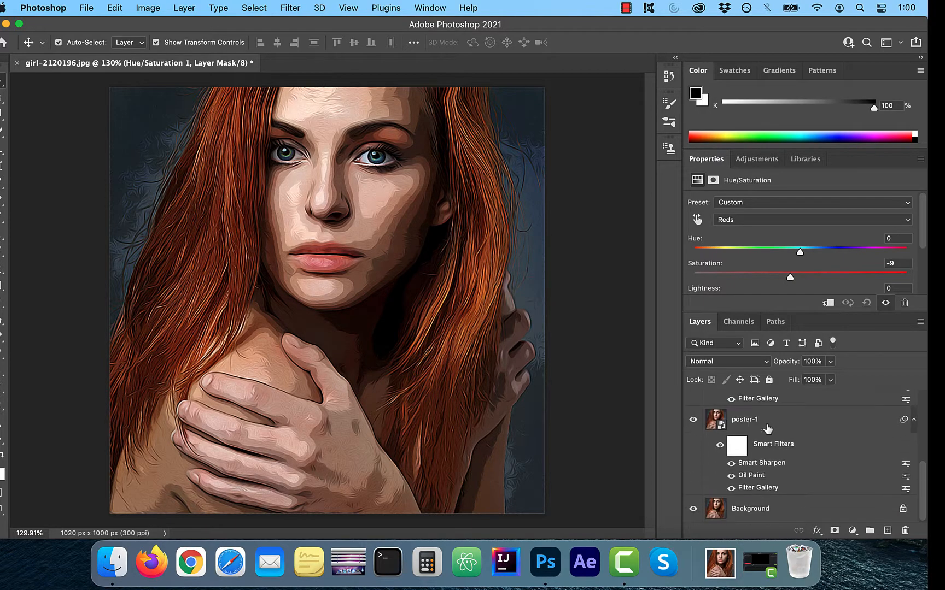
{"action": "left_click", "coordinate": [693, 509], "text": "alt"}
{"action": "left_click", "coordinate": [693, 509], "text": "alt"}
{"action": "left_click", "coordinate": [693, 509], "text": "alt"}
{"action": "left_click", "coordinate": [693, 509], "text": "alt"}
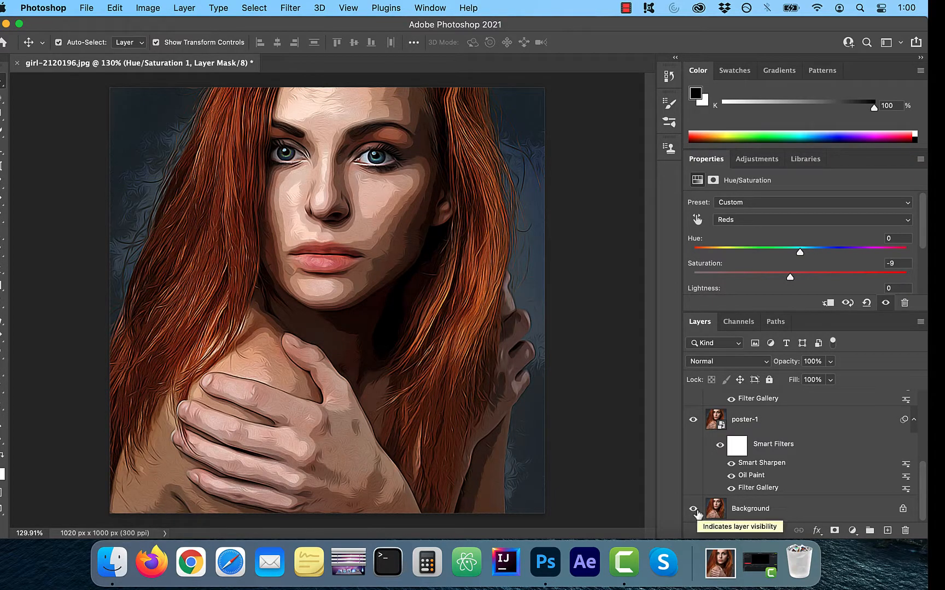
{"action": "left_click", "coordinate": [693, 509], "text": "alt"}
{"action": "left_click", "coordinate": [693, 509], "text": "alt"}
{"action": "left_click", "coordinate": [693, 509], "text": "alt"}
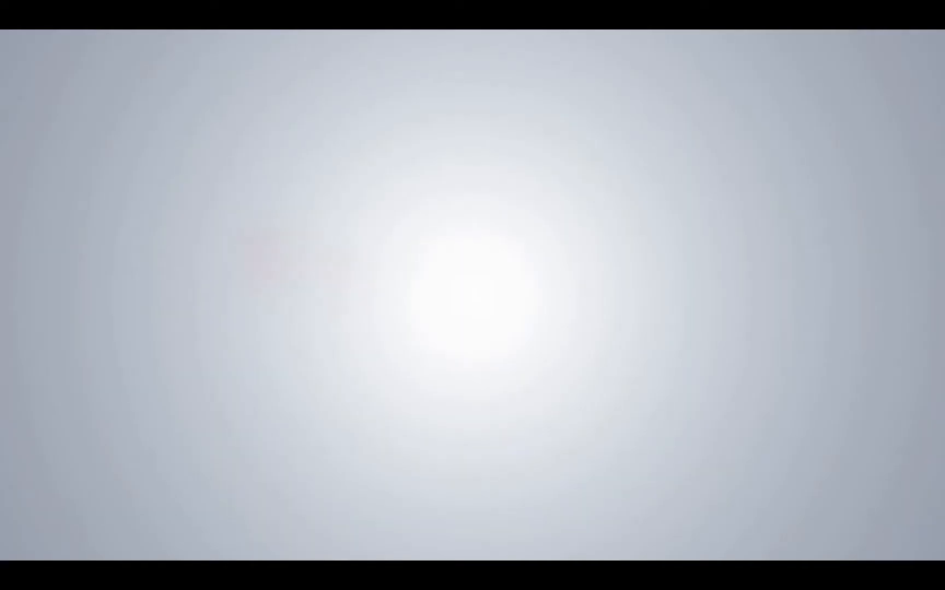